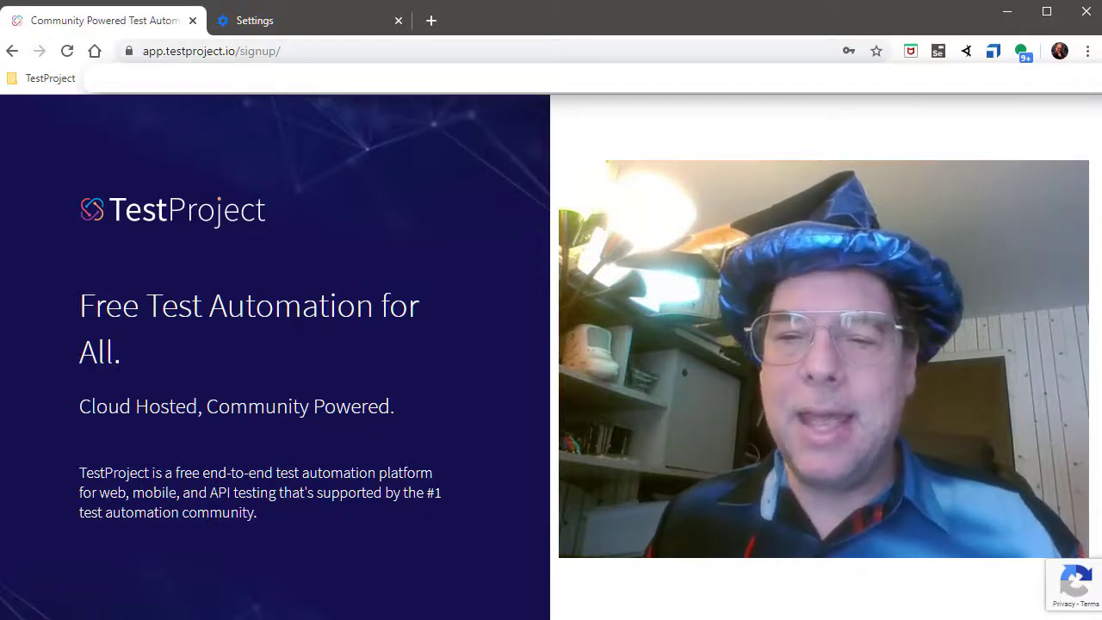
Step: Enter the full name and paste the e-mail address into the sign-up form
left_click(826, 327)
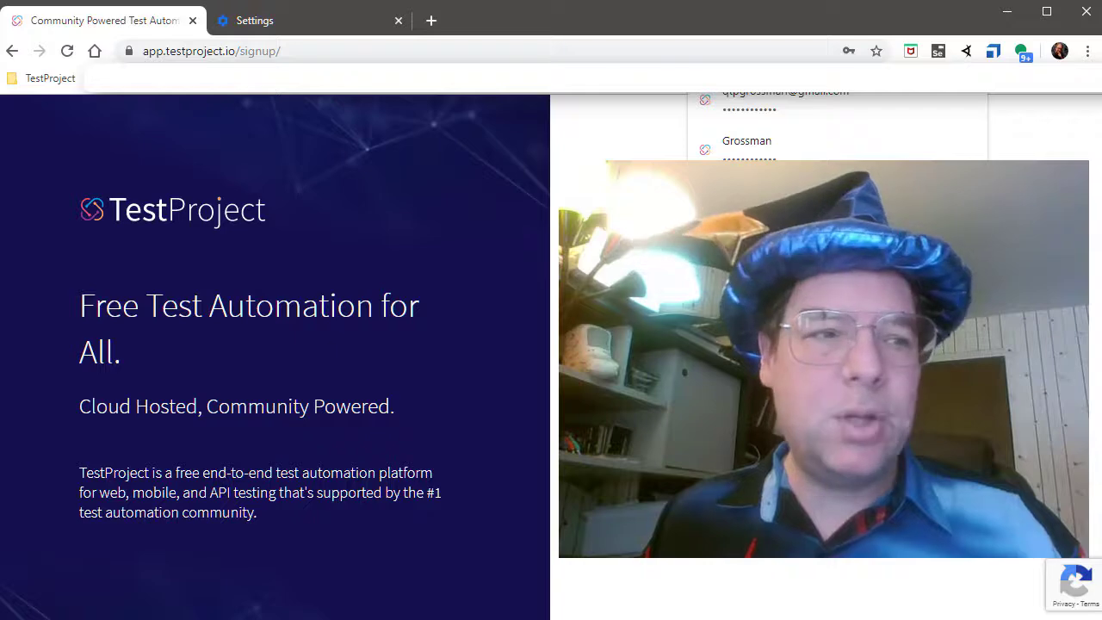
left_click(826, 387)
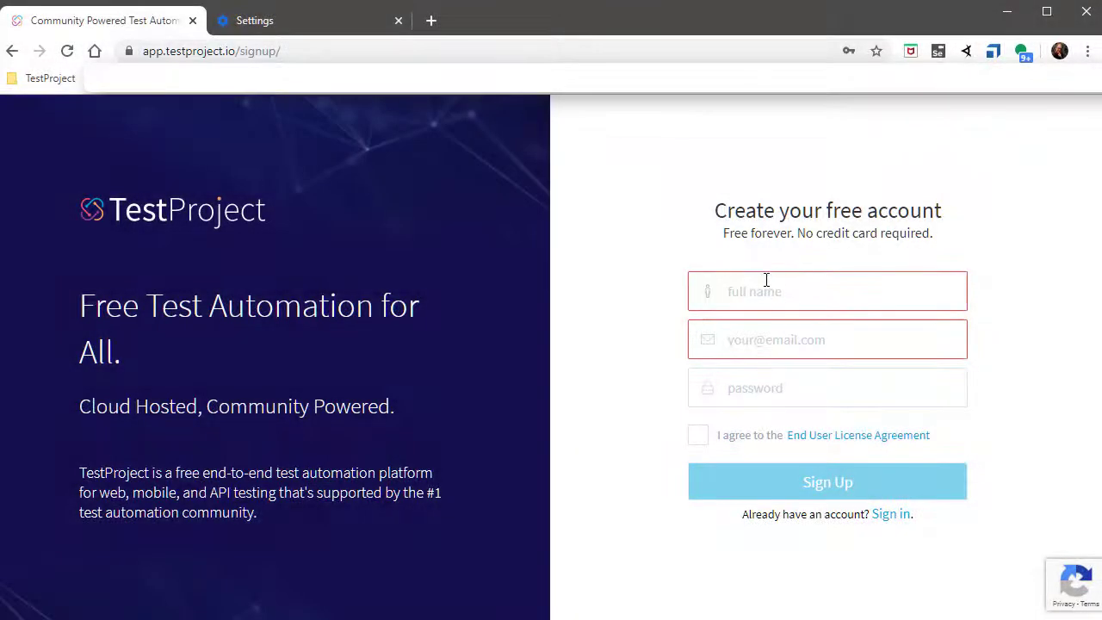
left_click(762, 291)
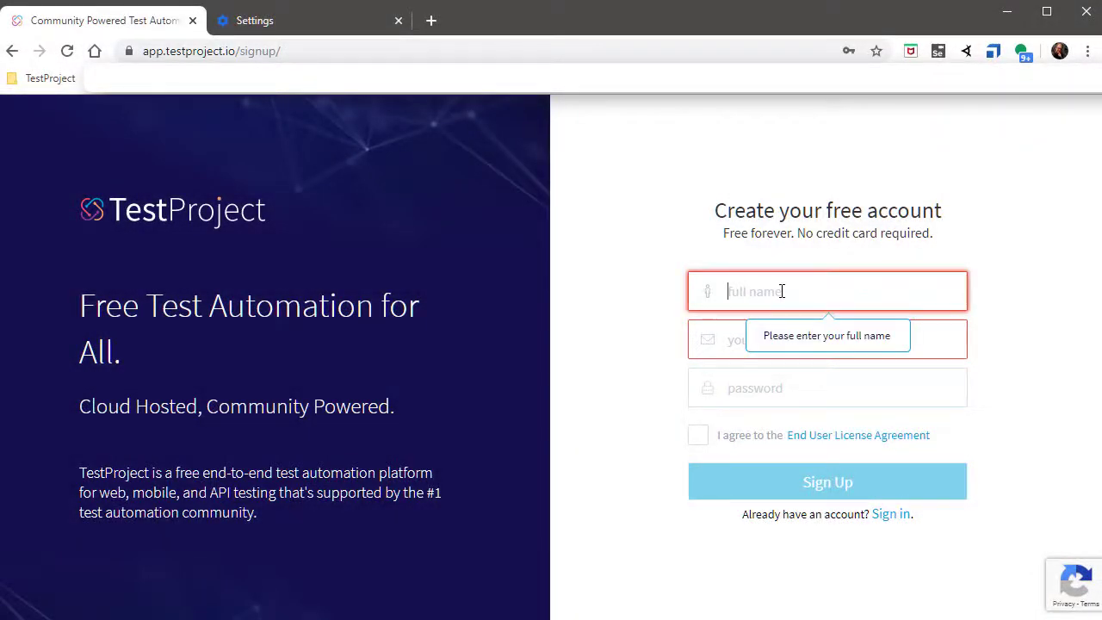
type("paul grossman")
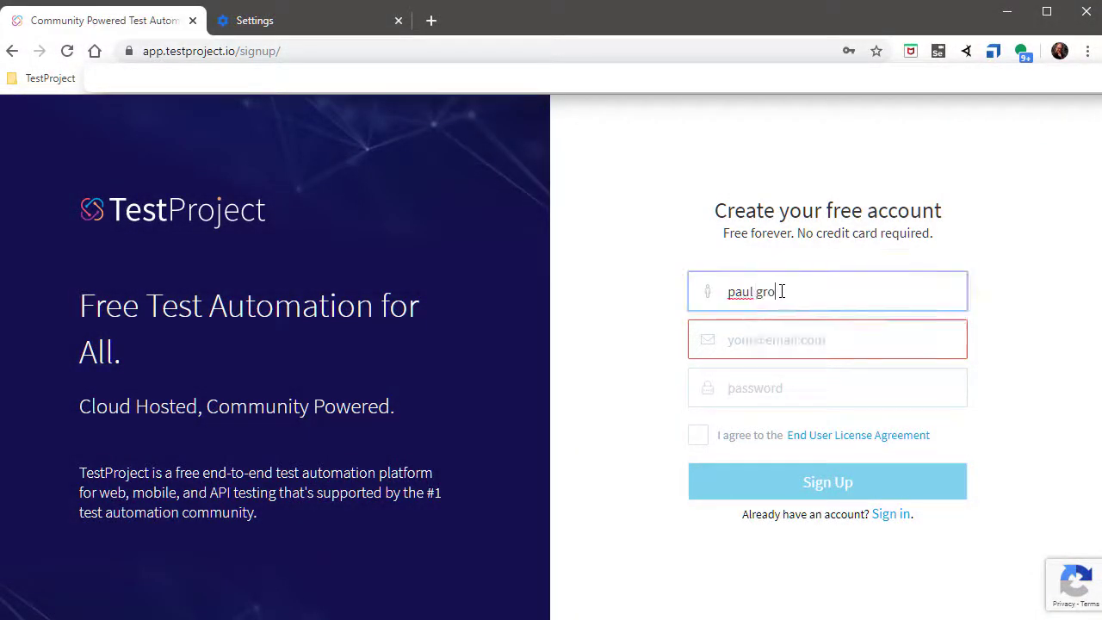
key("Tab")
key("ctrl+v")
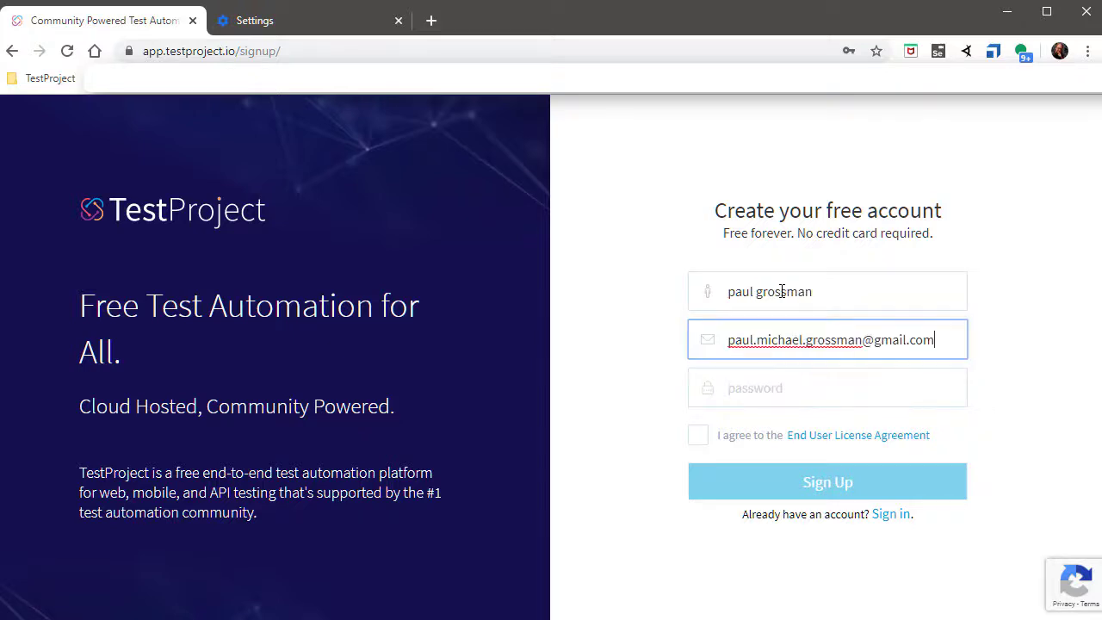
Step: Enter the account password, accept the End User License Agreement, and submit the sign-up
left_click(802, 382)
type("••")
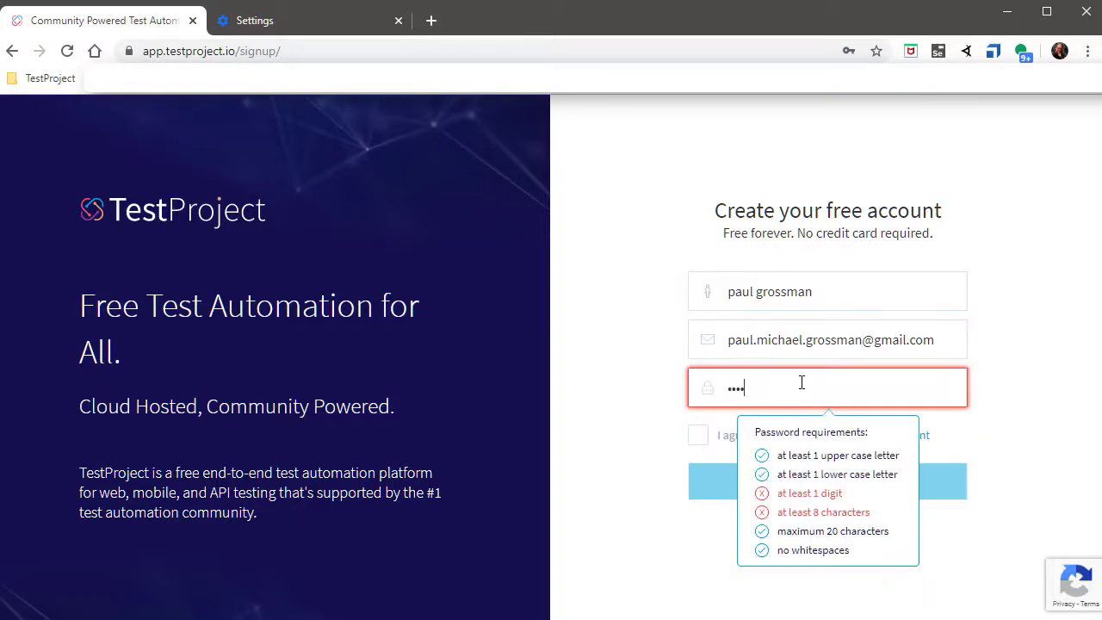
type("•••")
key("Return")
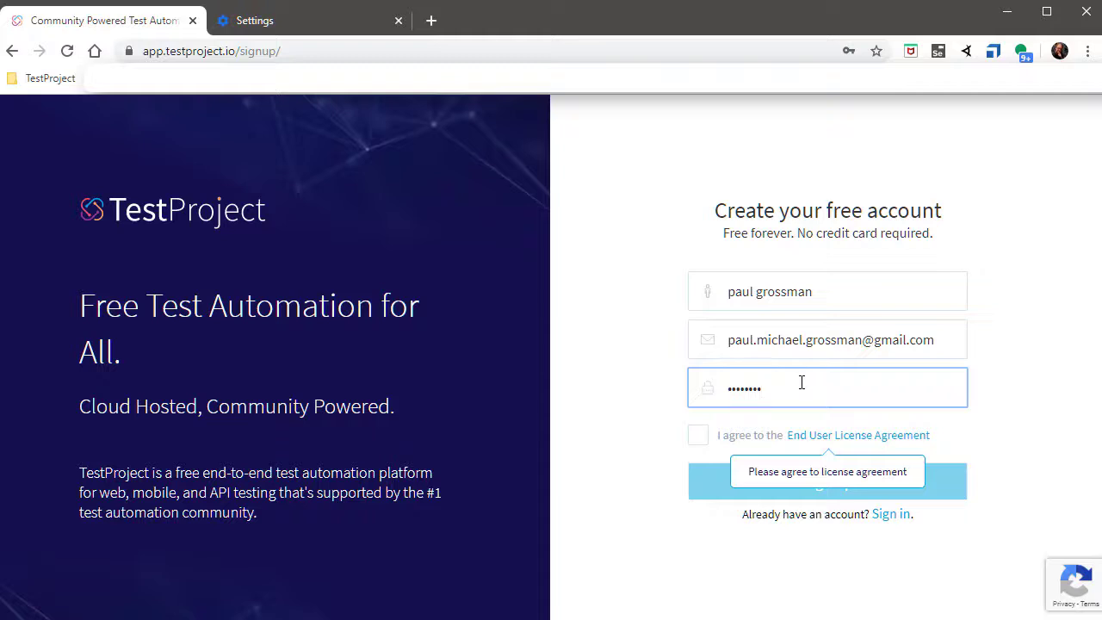
type("••••")
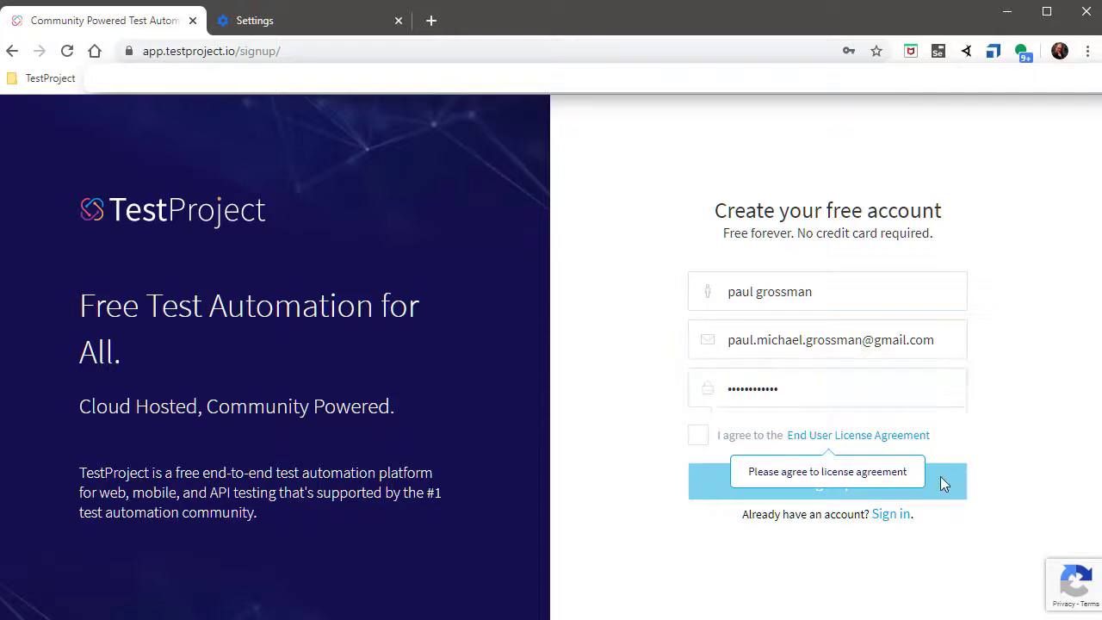
left_click(701, 438)
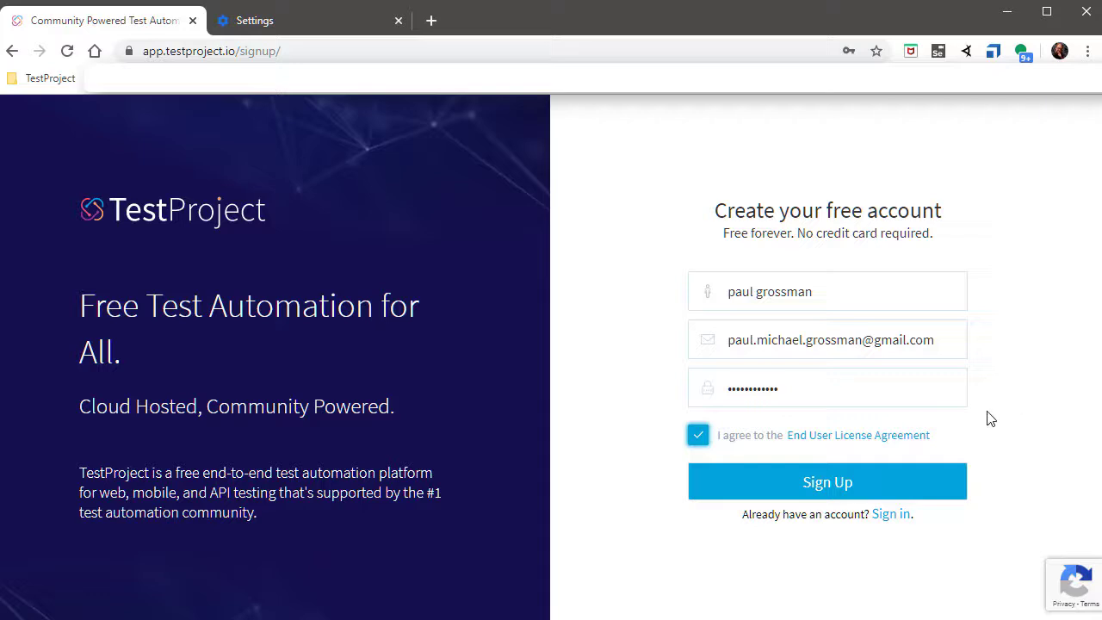
left_click(847, 487)
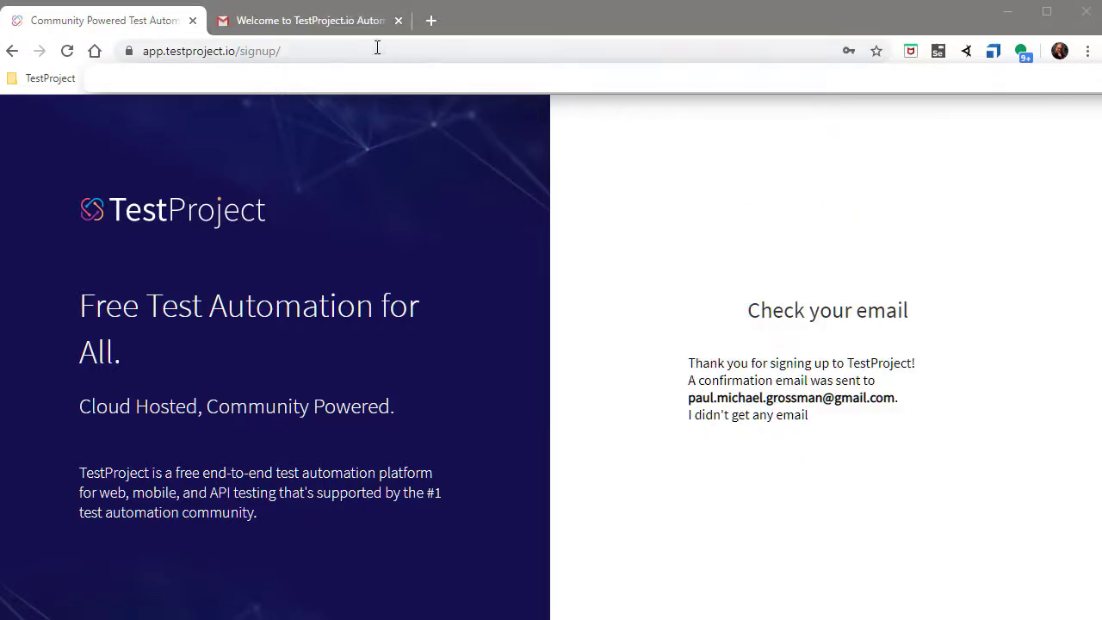
Step: Confirm the e-mail address from the TestProject welcome message in Gmail
left_click(338, 26)
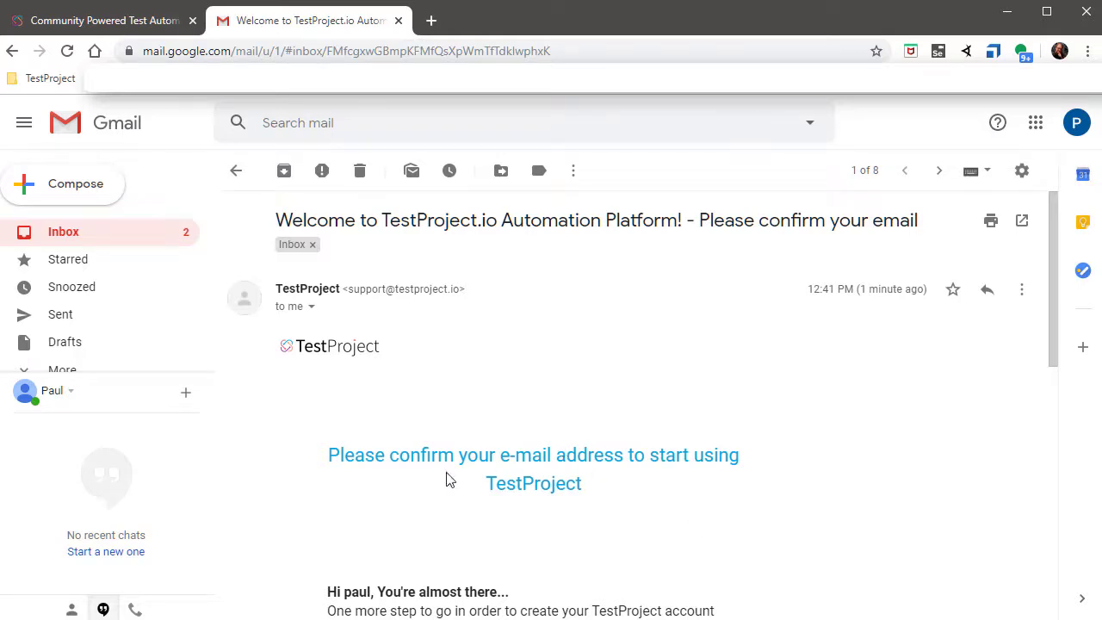
scroll(453, 451, "down", 2)
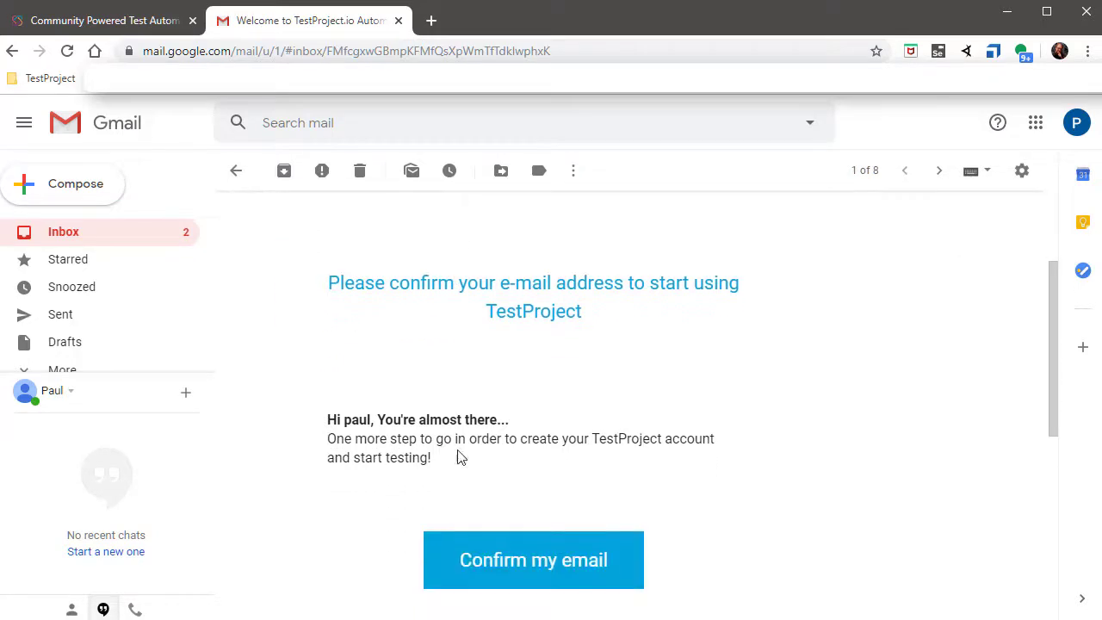
left_click(550, 575)
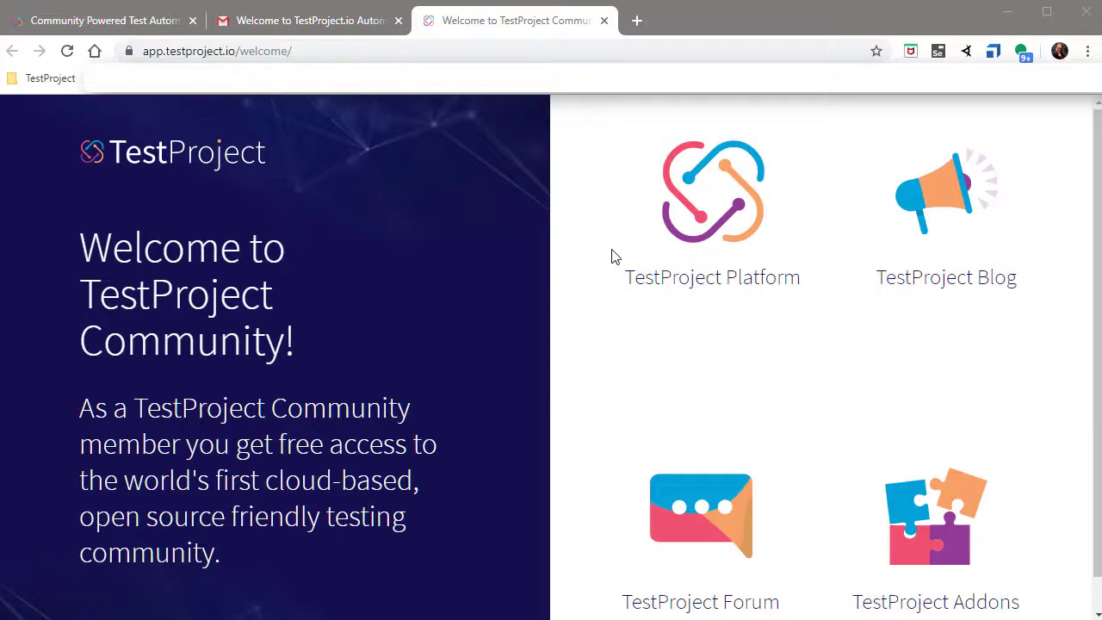
Step: Start the onboarding tutorial, download the Windows agent installer, and mark the agent installed
left_click(721, 227)
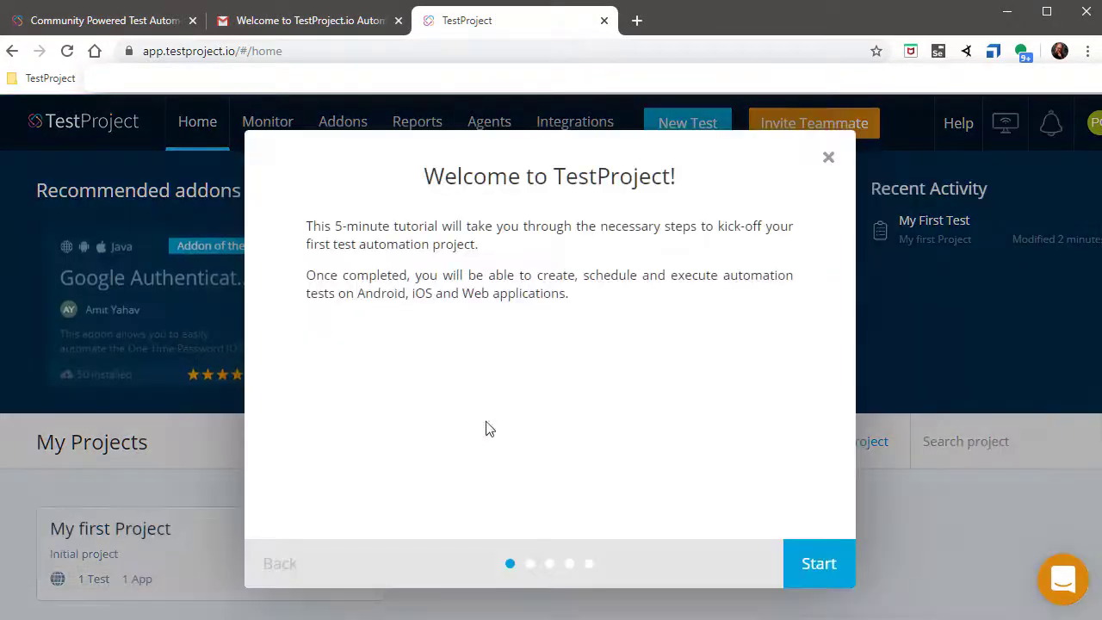
left_click(816, 561)
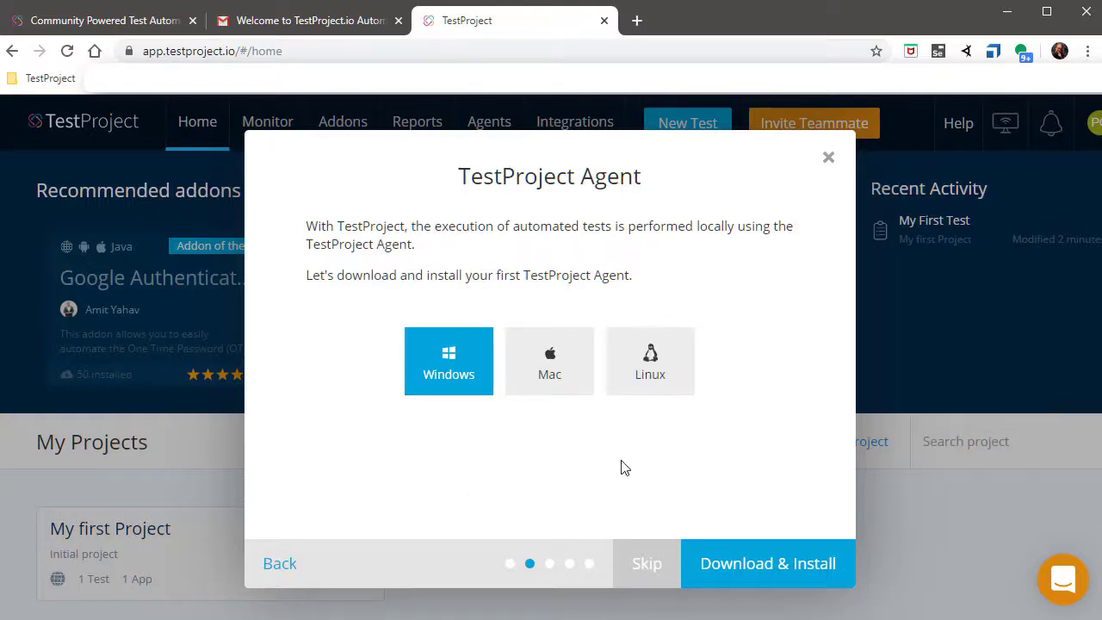
left_click(779, 568)
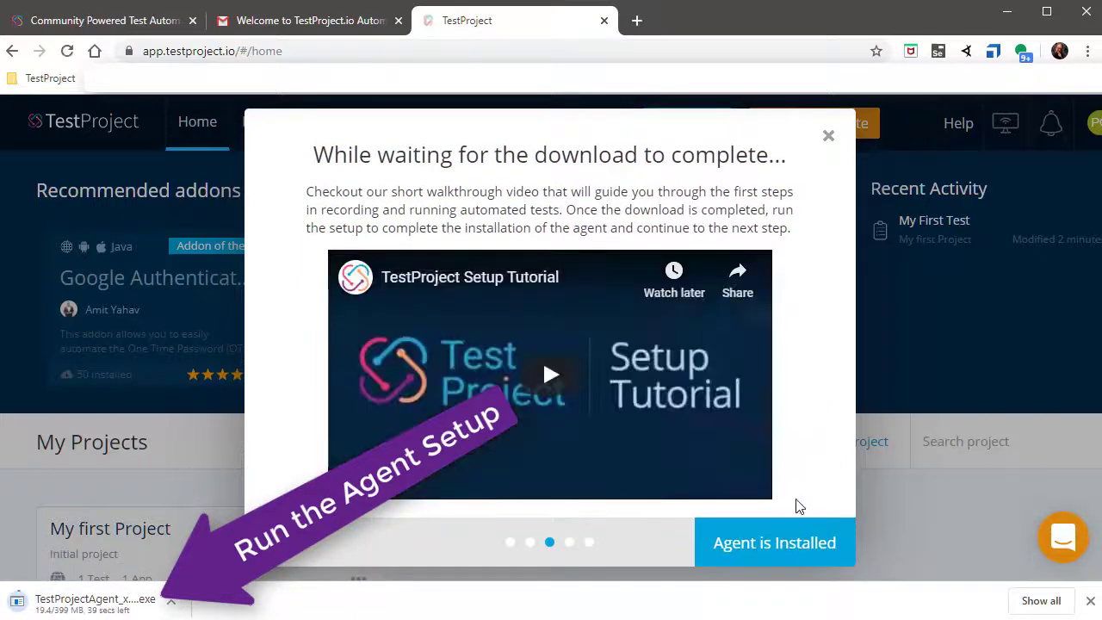
left_click(804, 551)
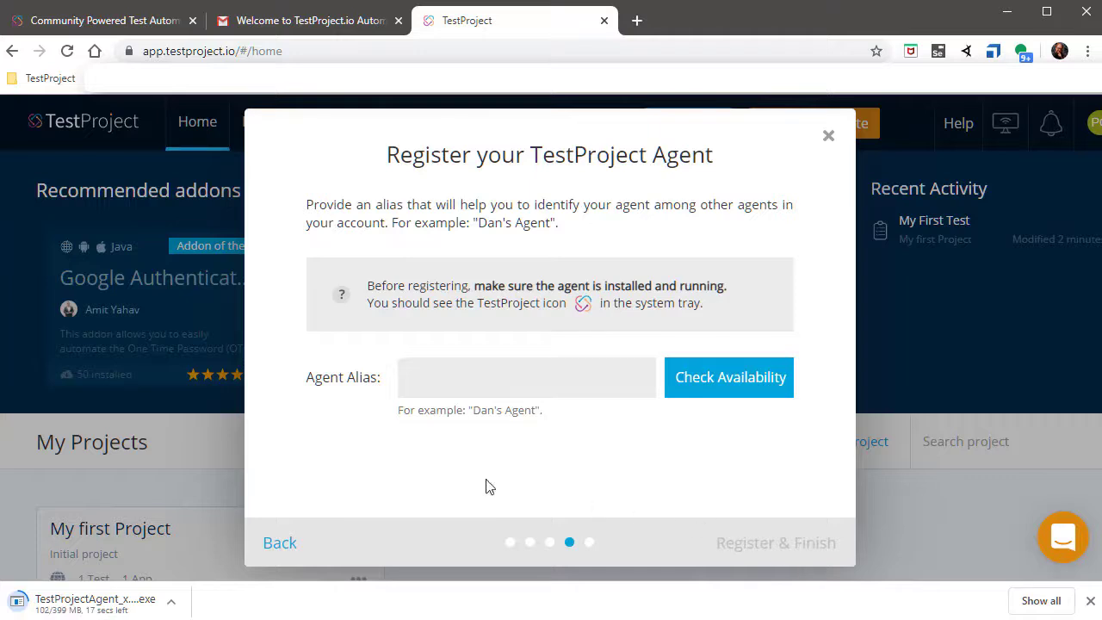
Step: Enter the laptop's agent alias, check availability, register it, and launch the TestProjectAgent installer
left_click(444, 377)
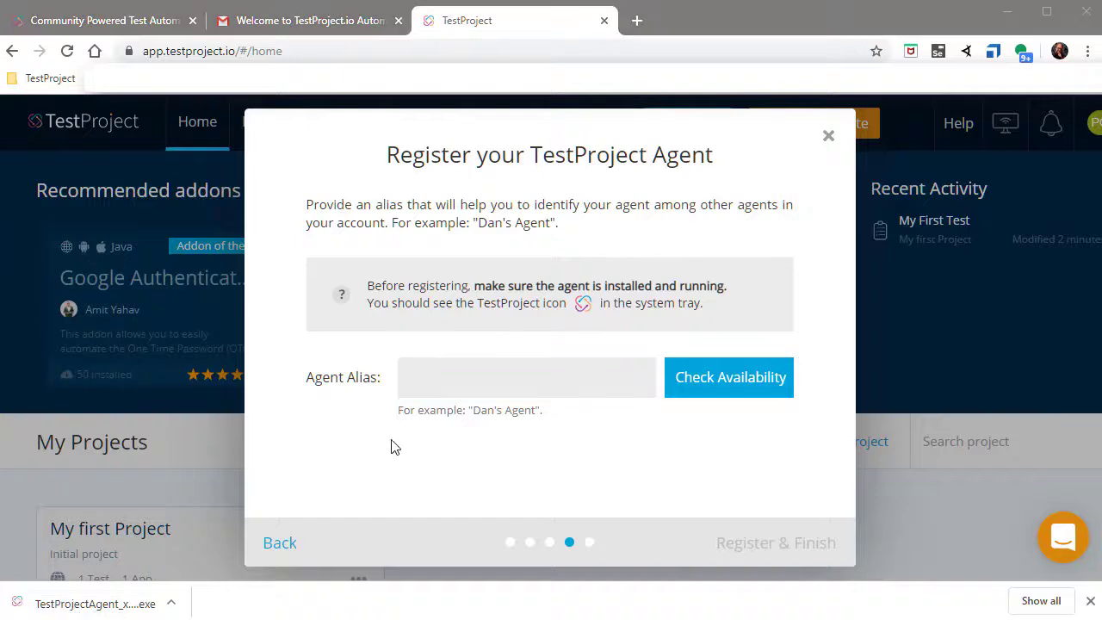
left_click(463, 376)
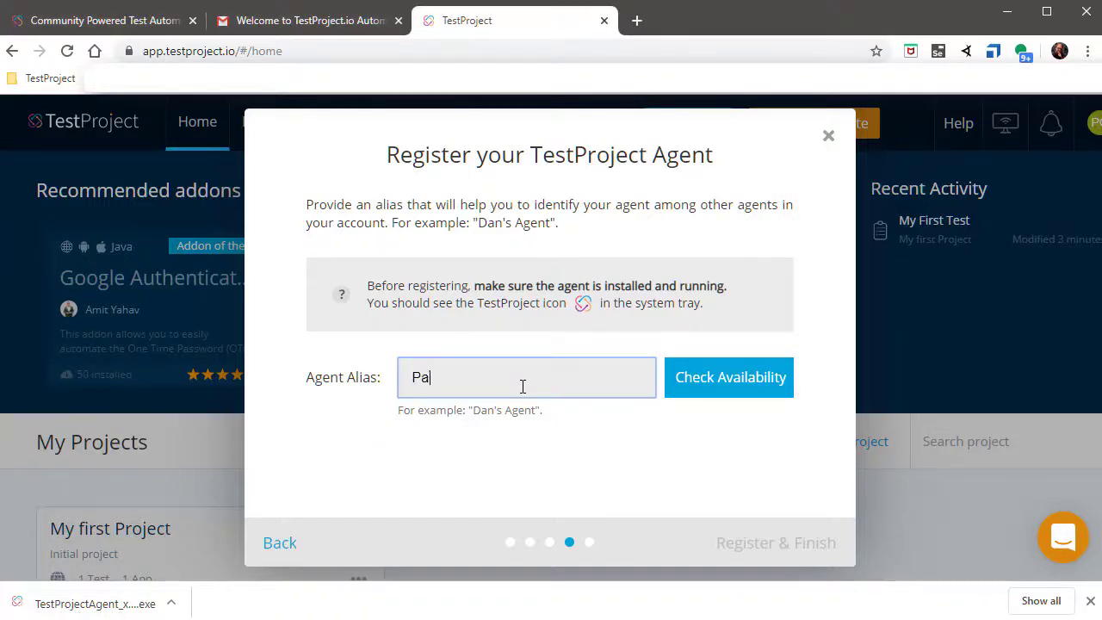
type("Paul's Laptop")
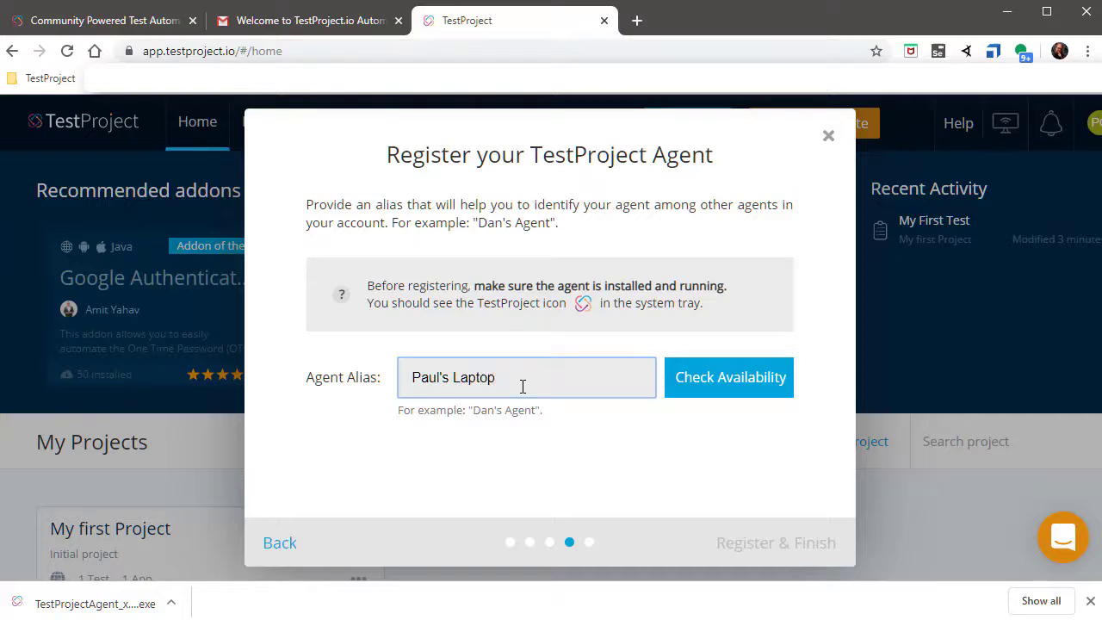
left_click(735, 386)
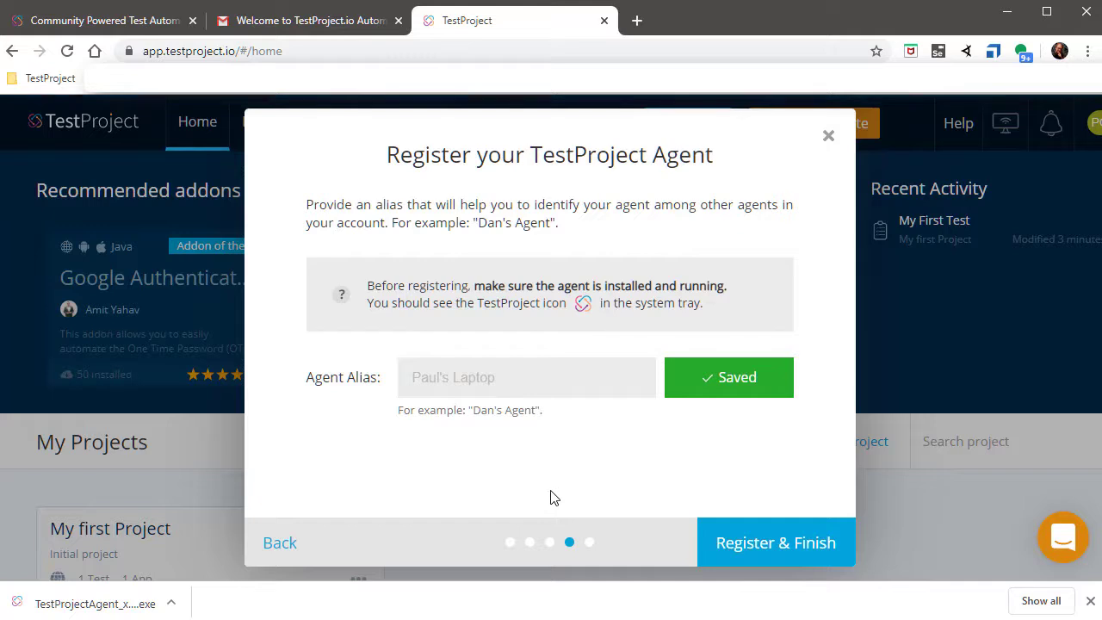
left_click(775, 544)
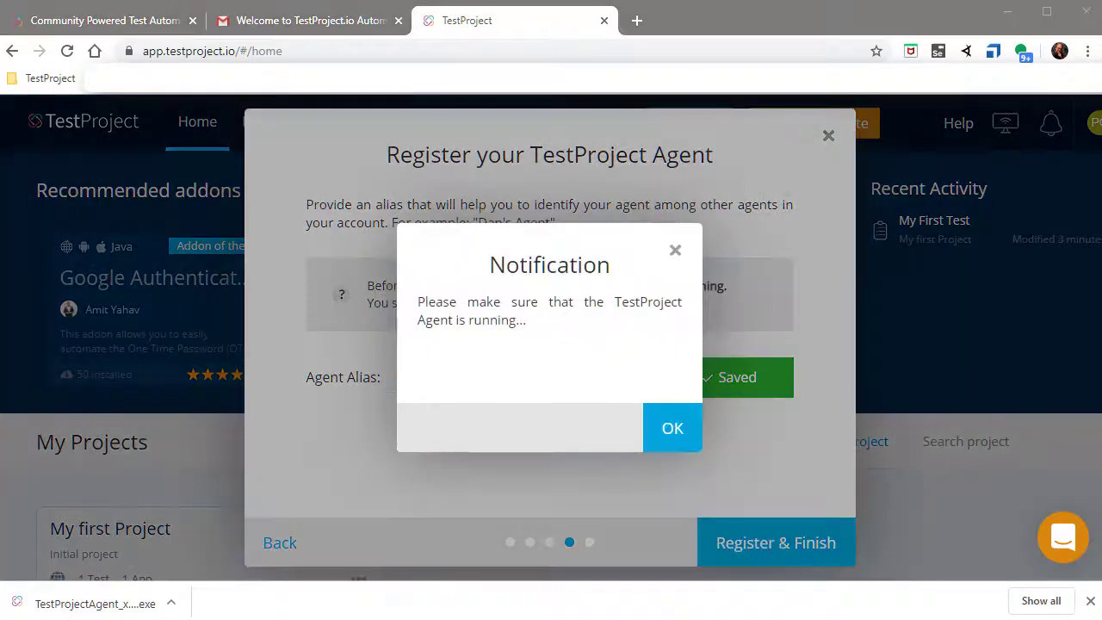
left_click(95, 605)
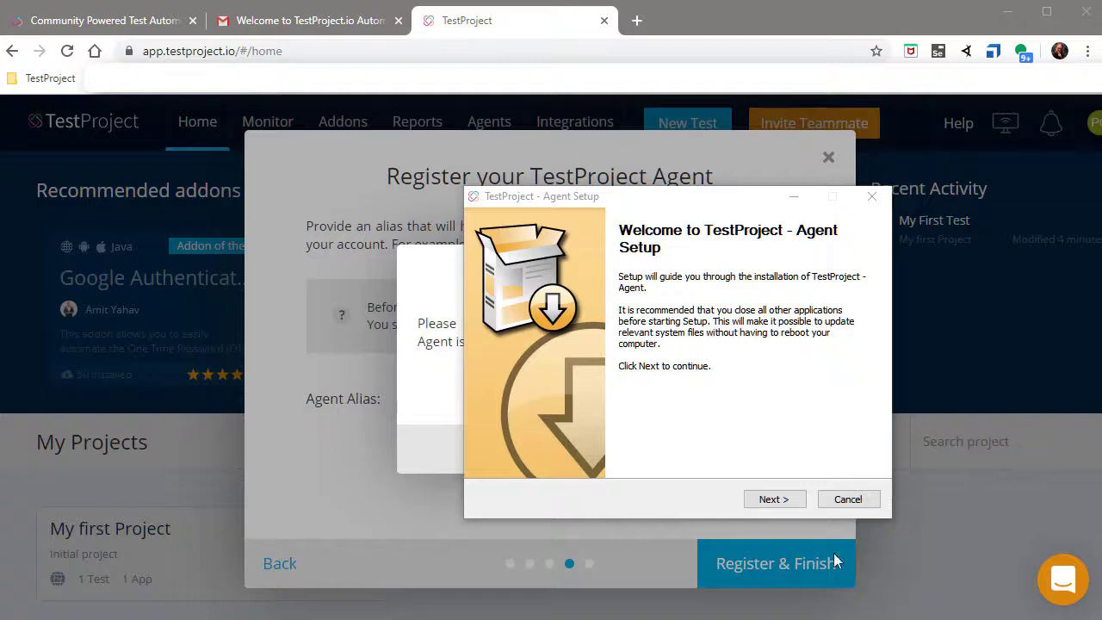
Step: Accept the licence and change the install destination to D:\Program Files\TestProject Agent
left_click(778, 502)
left_click(770, 501)
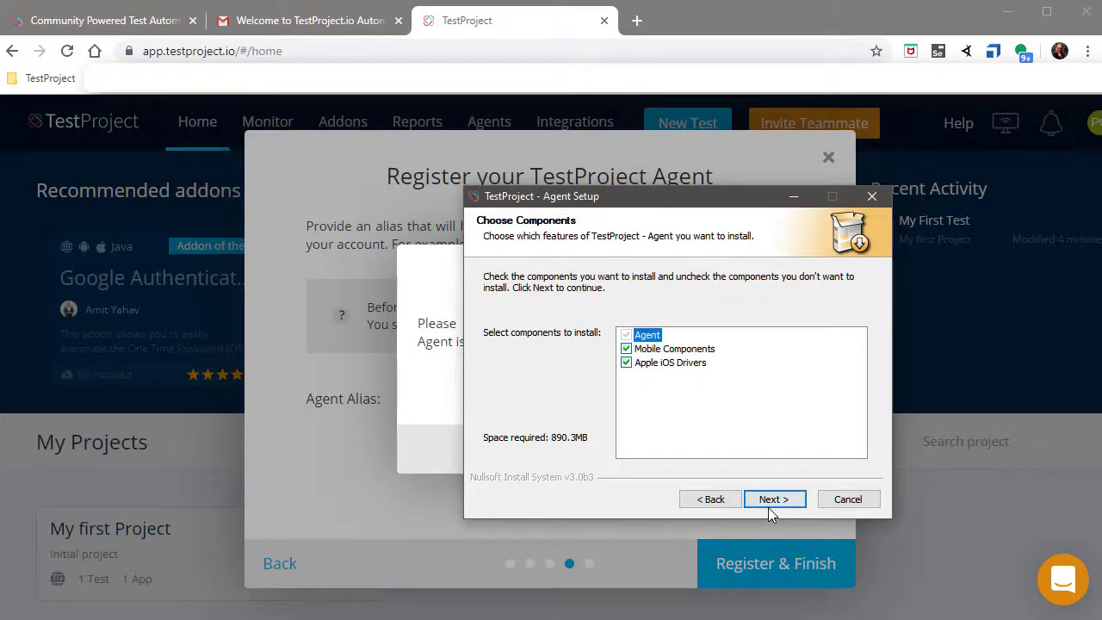
left_click(774, 500)
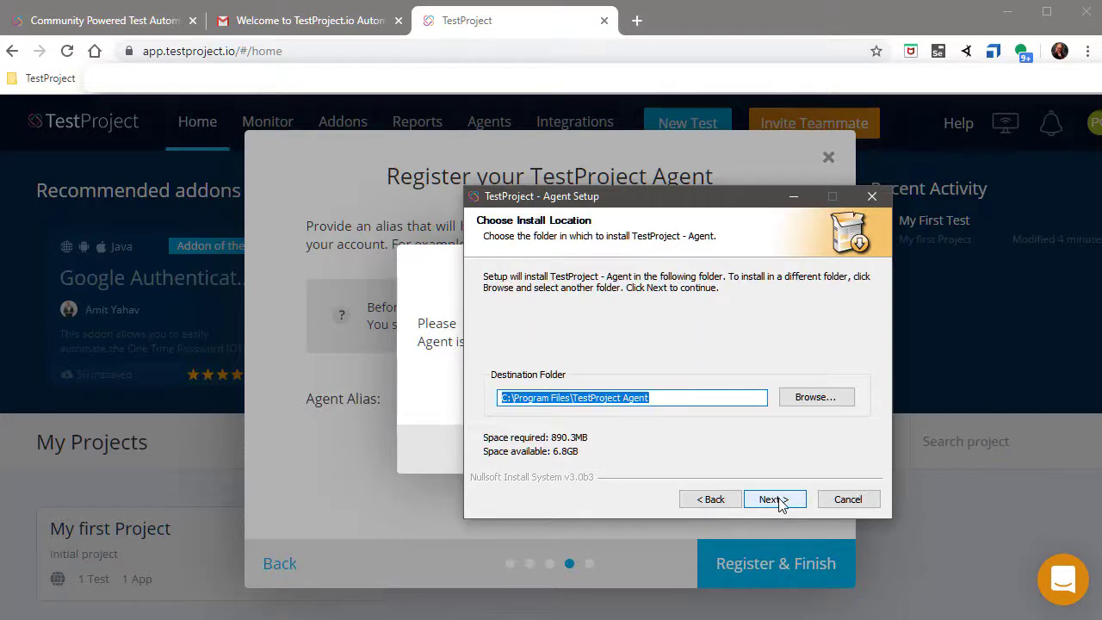
left_click(670, 397)
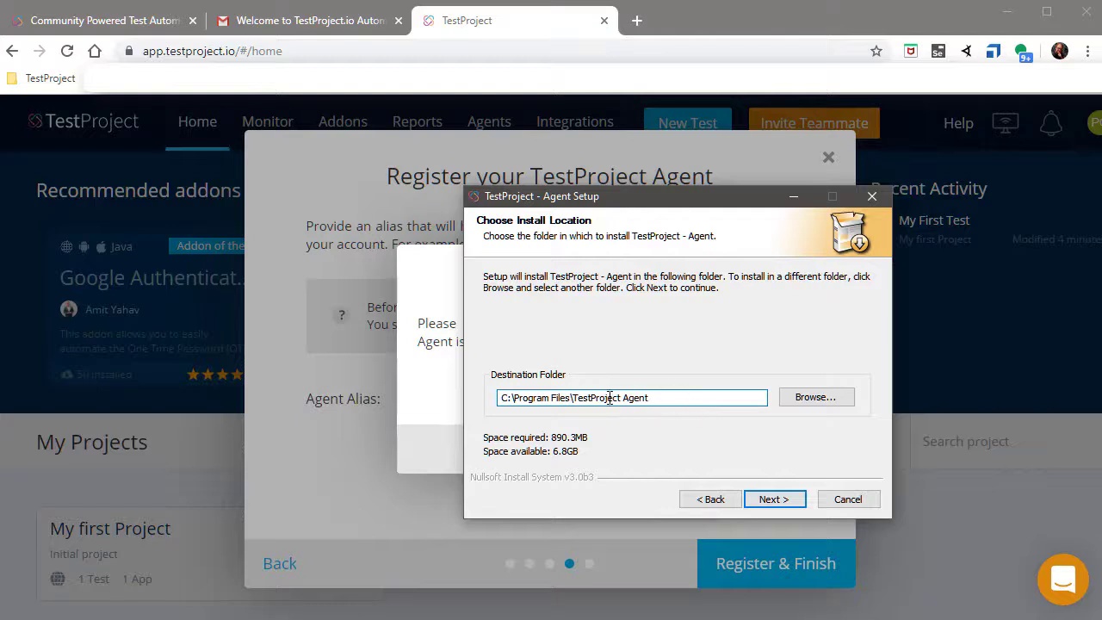
left_click_drag(673, 400, 469, 402)
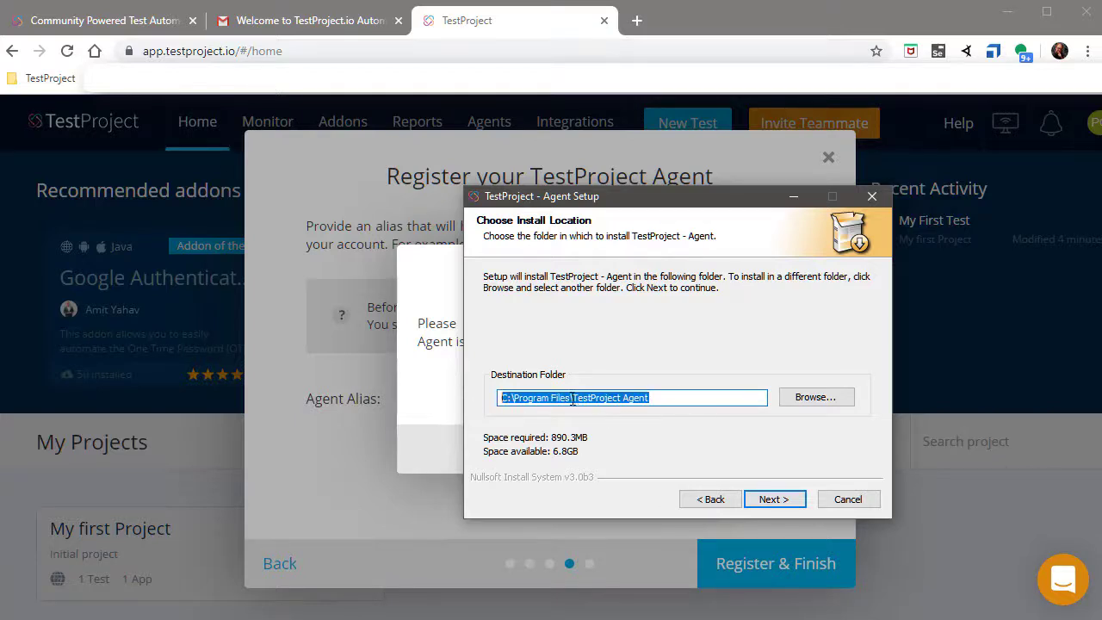
left_click(509, 401)
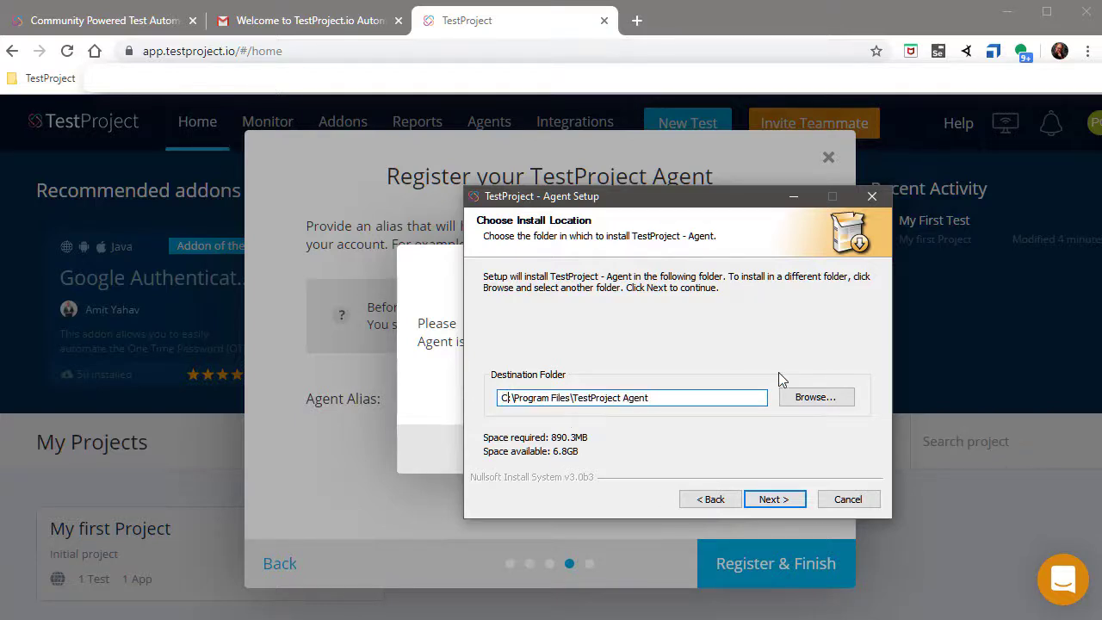
key("BackSpace")
type("D")
Step: Install the agent, view the installation log, and finish setup with Start Agent checked
left_click(774, 499)
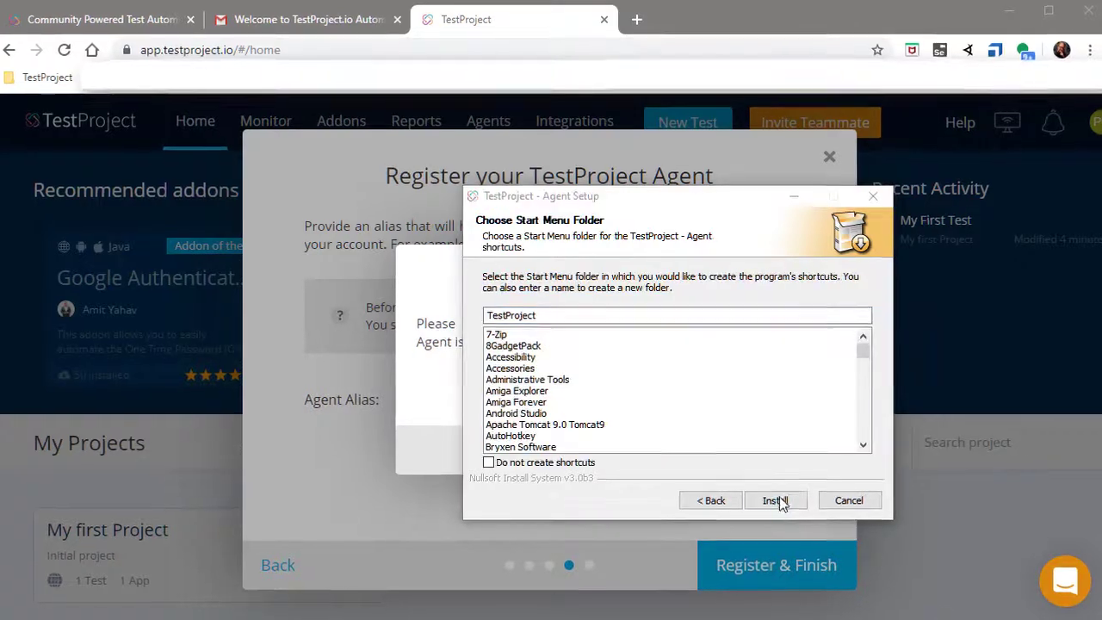
left_click(777, 499)
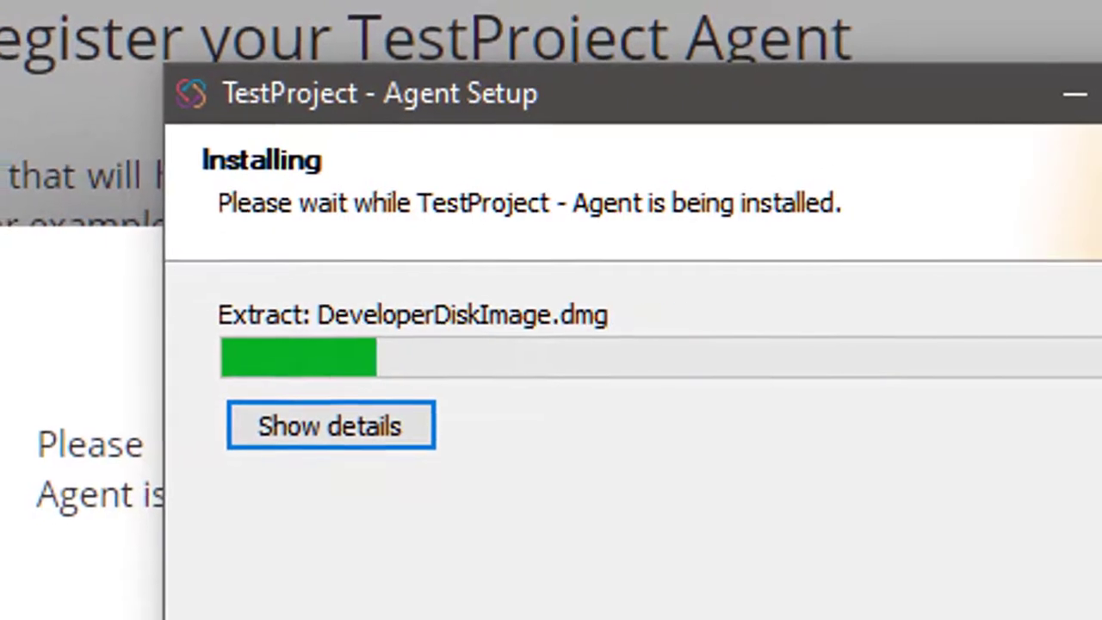
left_click(331, 426)
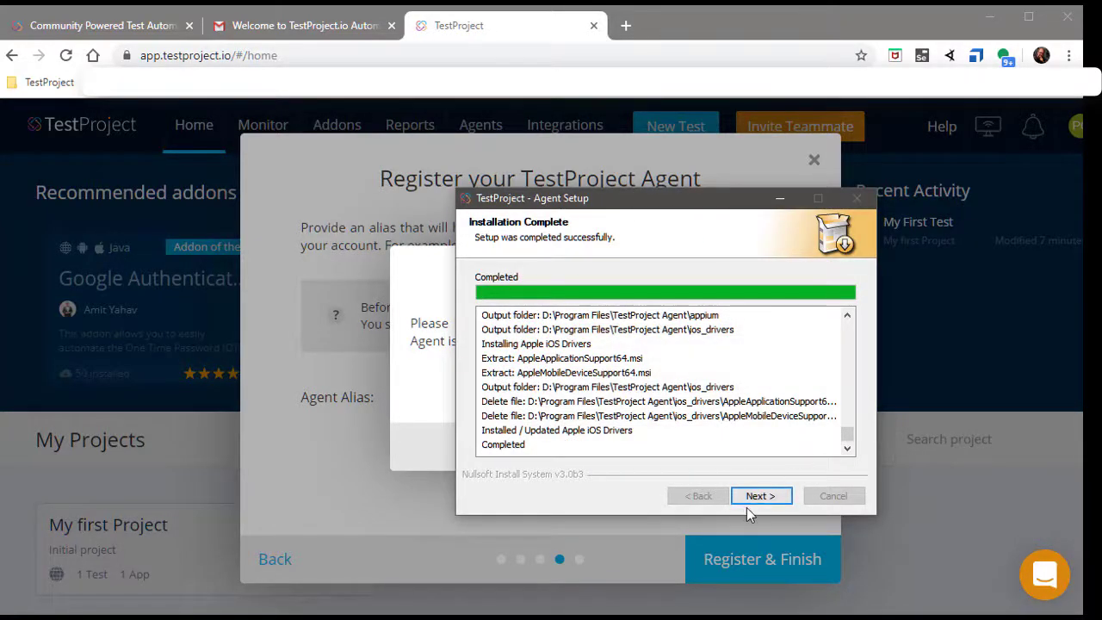
left_click(761, 497)
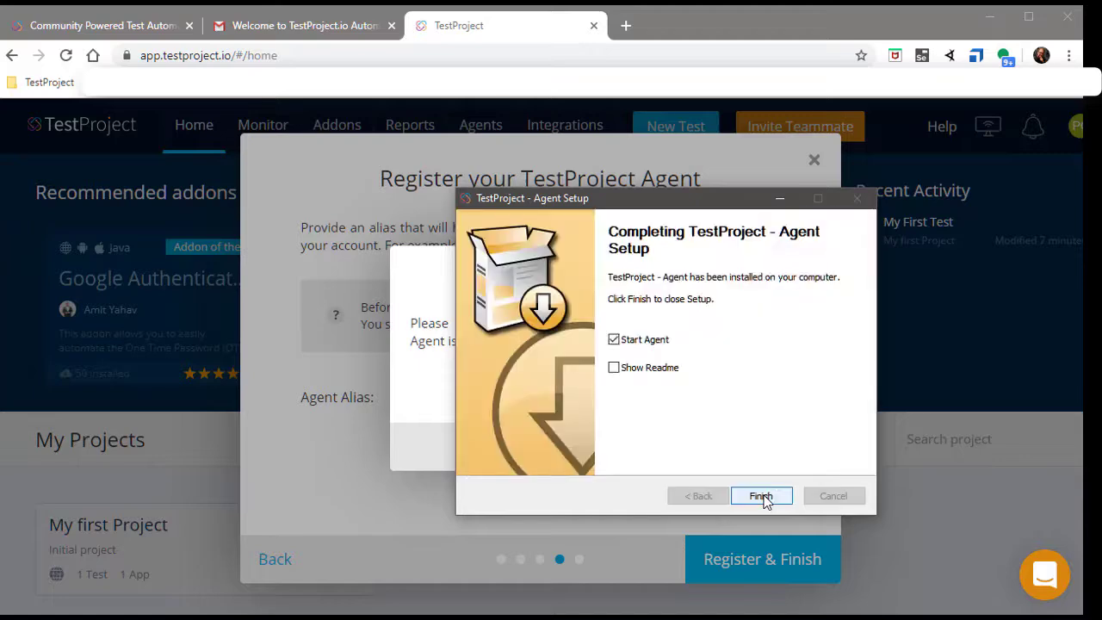
left_click(762, 496)
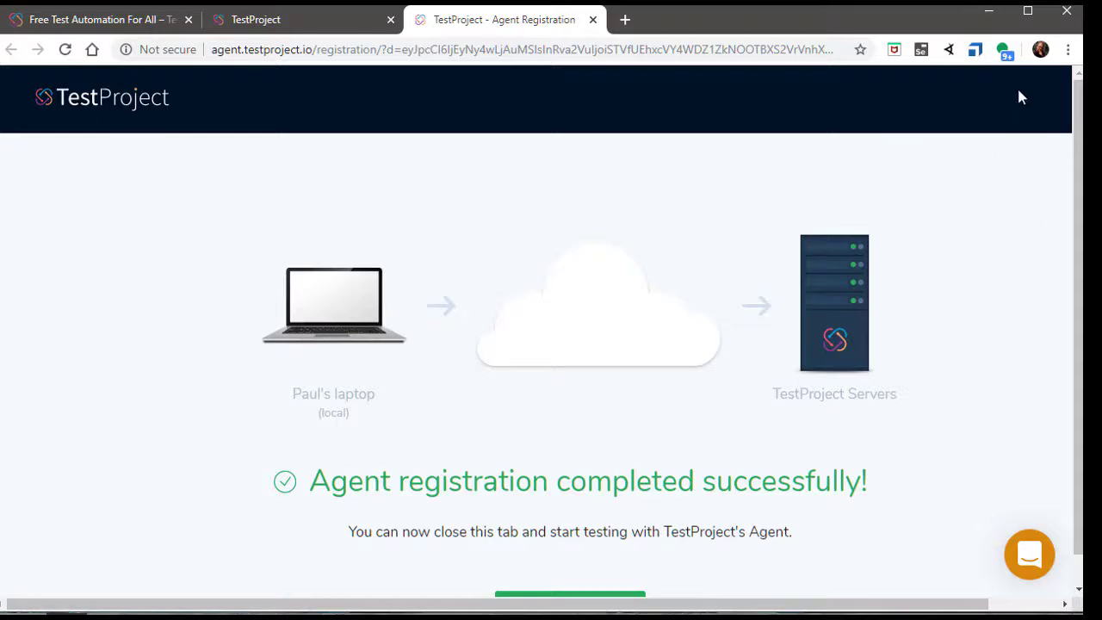
Step: Close the registration-success tab and dismiss the Agent Registration dialog to reach Manage Agents
scroll(849, 455, "down", 1)
left_click(583, 564)
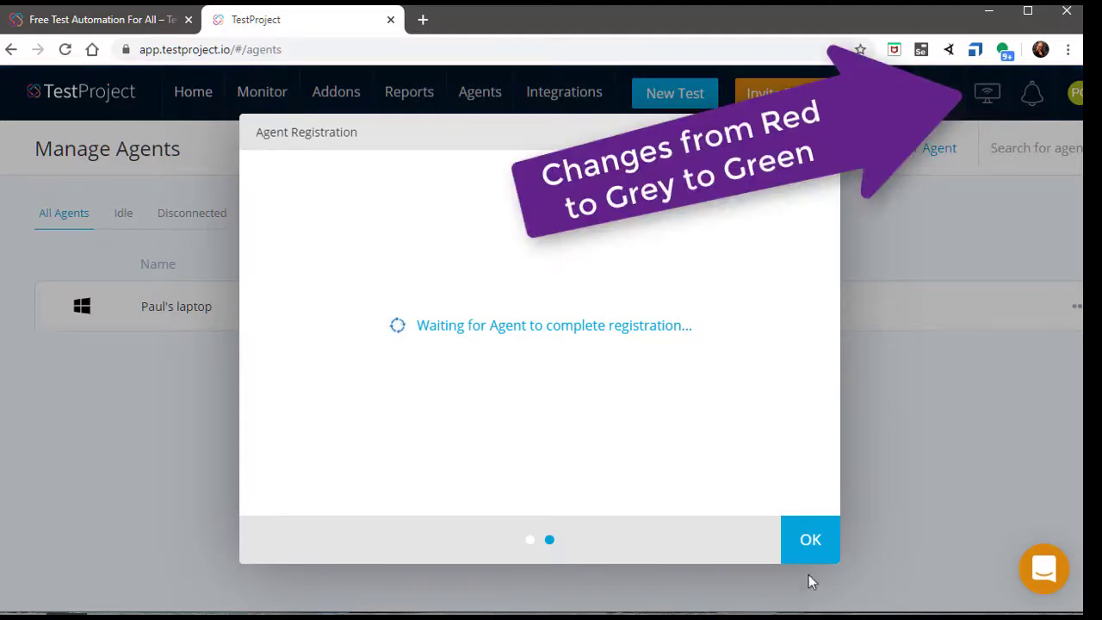
left_click(810, 540)
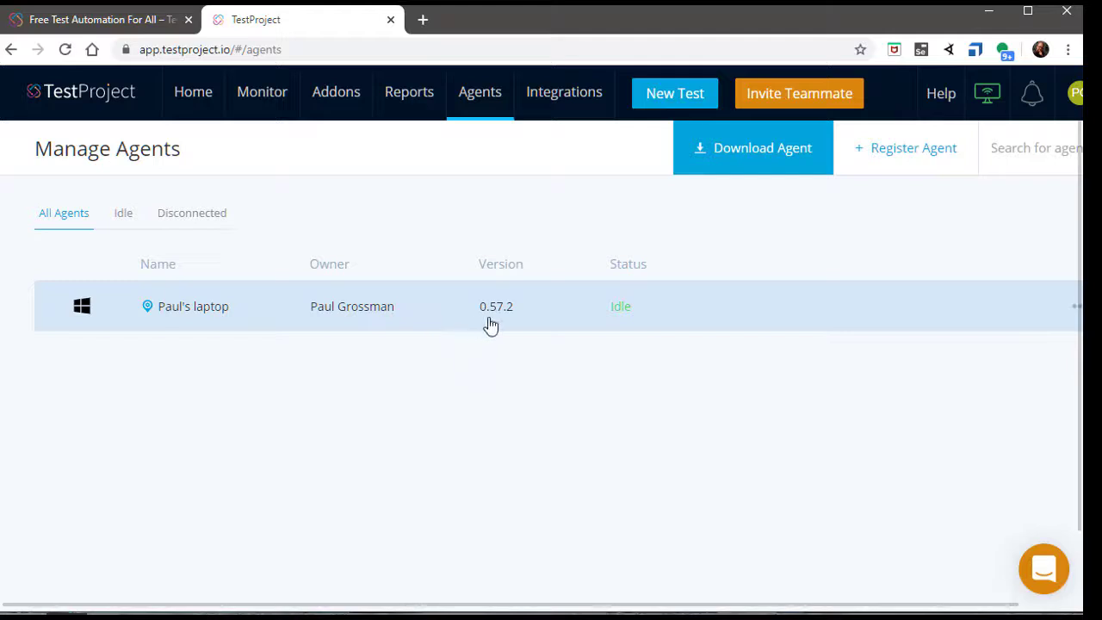
Step: Expand the laptop agent's details (15.92GB RAM, Windows 10.0), then return to Home
left_click(309, 324)
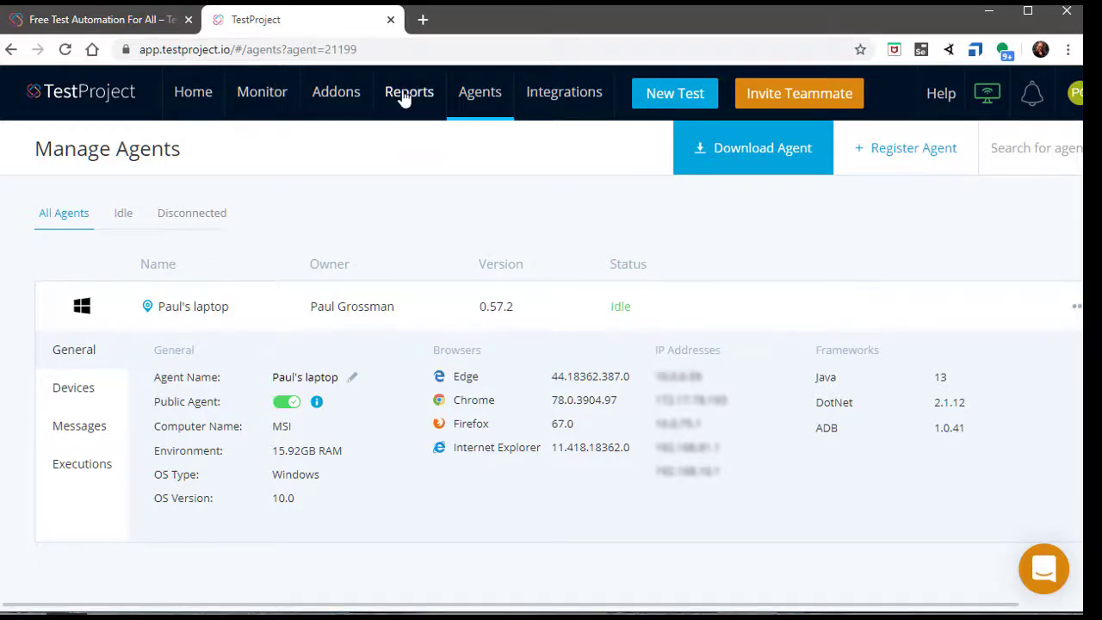
mouse_move(197, 103)
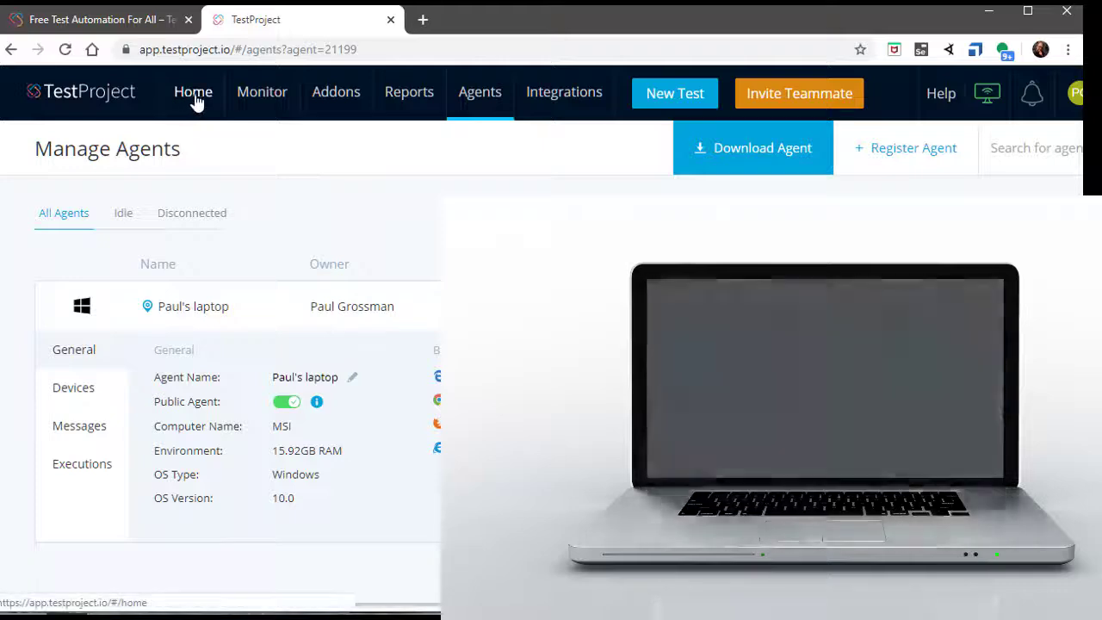
left_click(196, 98)
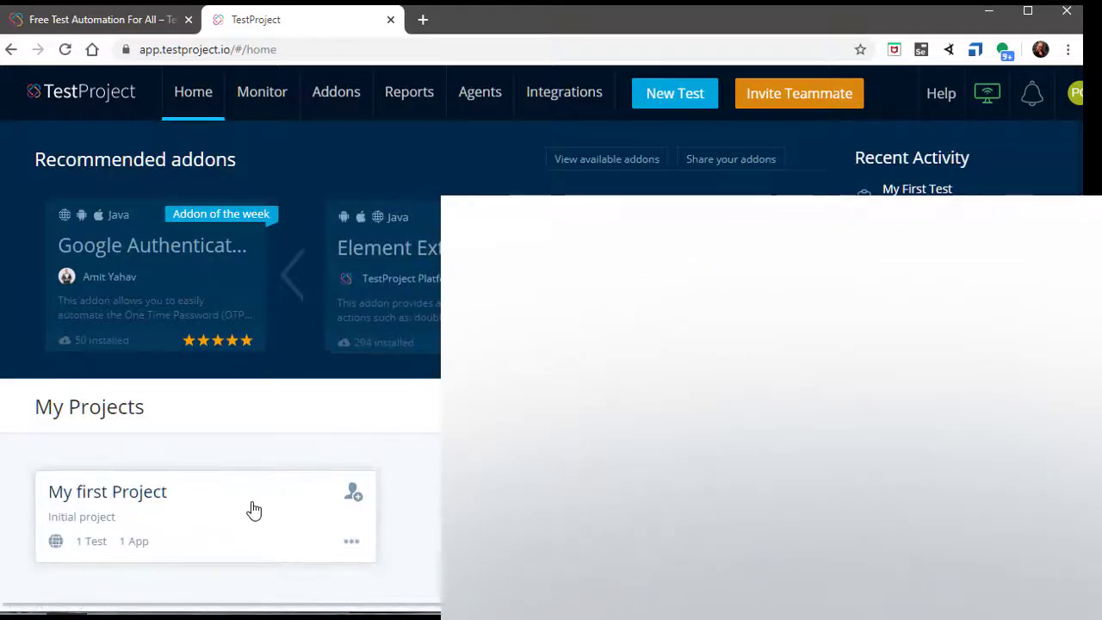